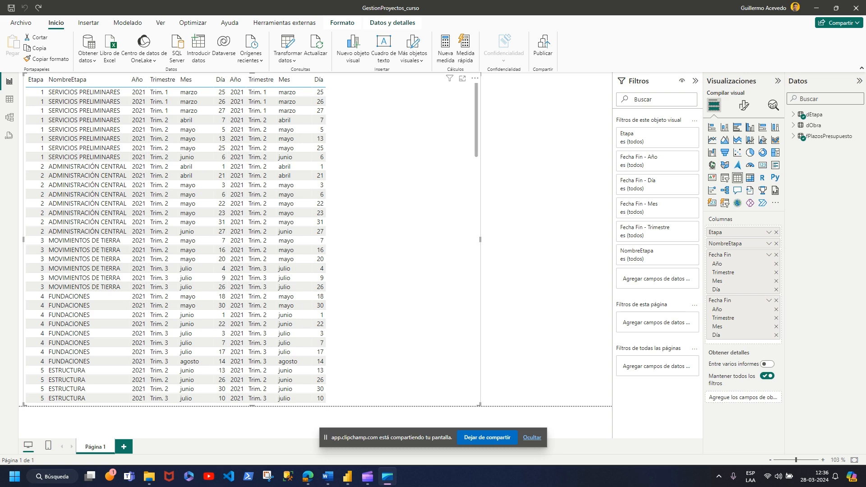
Step: Examine the data of the fPlazosPresupuesto table and its Costo Planeado column
{"action": "left_click", "coordinate": [9, 100]}
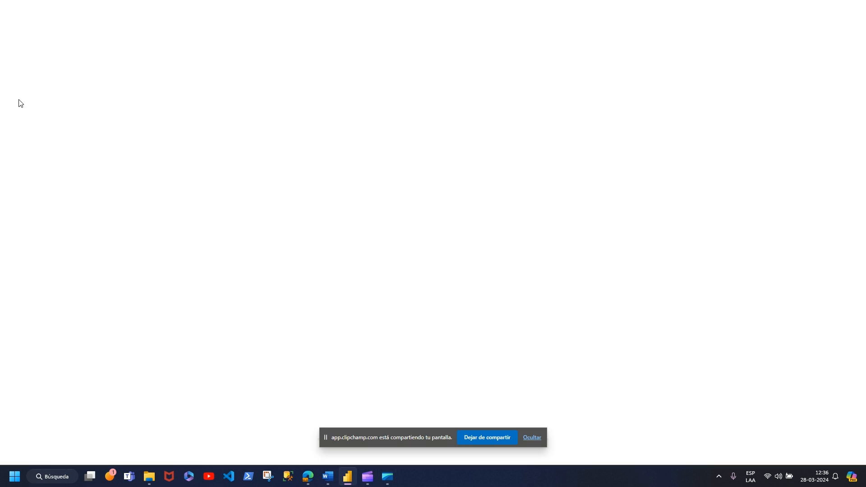
{"action": "left_click", "coordinate": [798, 135]}
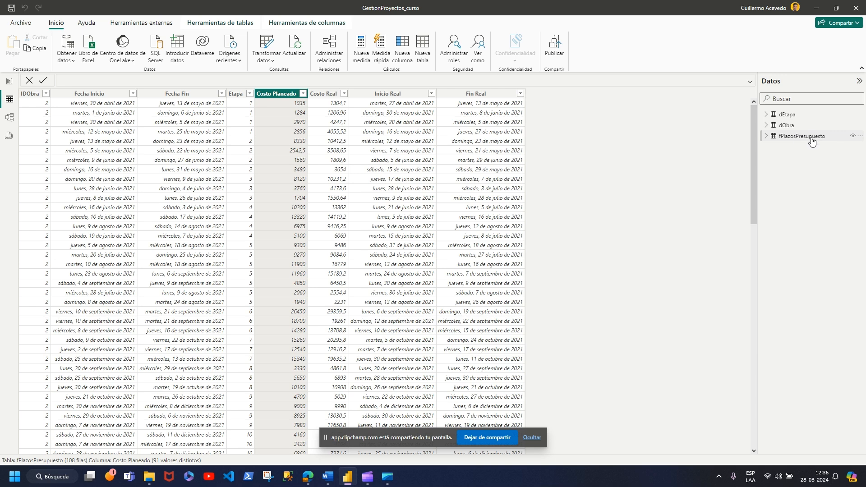
{"action": "left_click", "coordinate": [533, 437]}
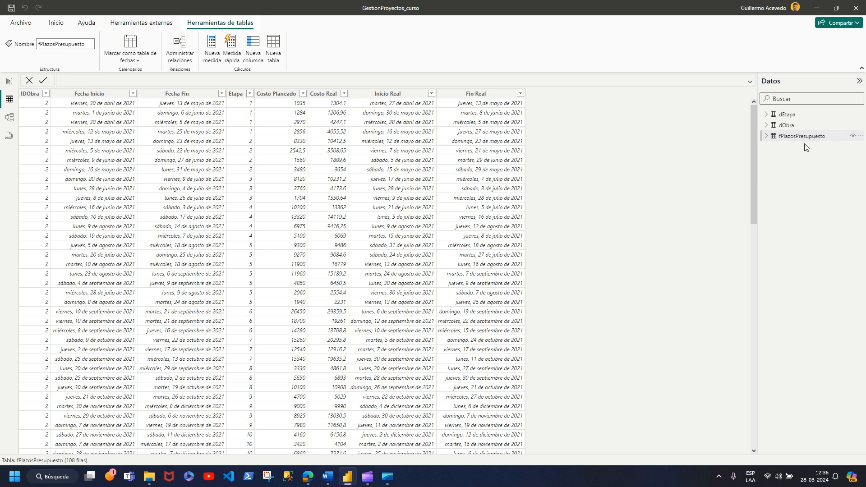
{"action": "left_click", "coordinate": [767, 136]}
{"action": "left_click", "coordinate": [802, 146]}
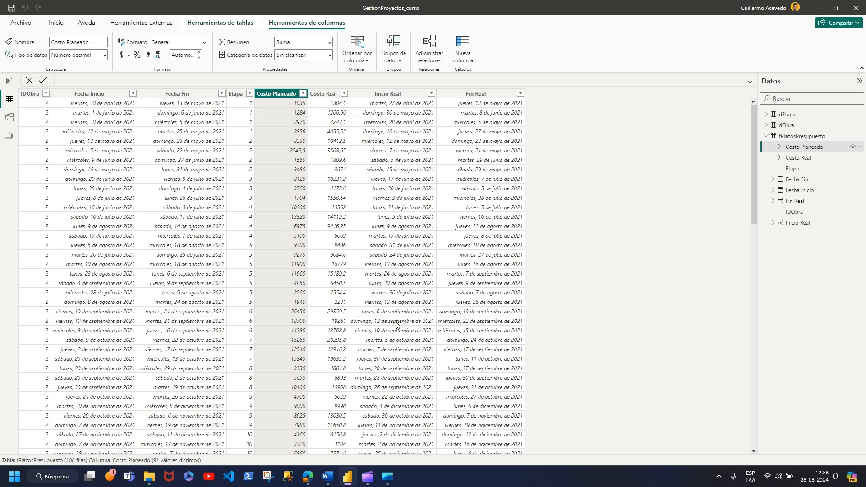
{"action": "left_click", "coordinate": [767, 136]}
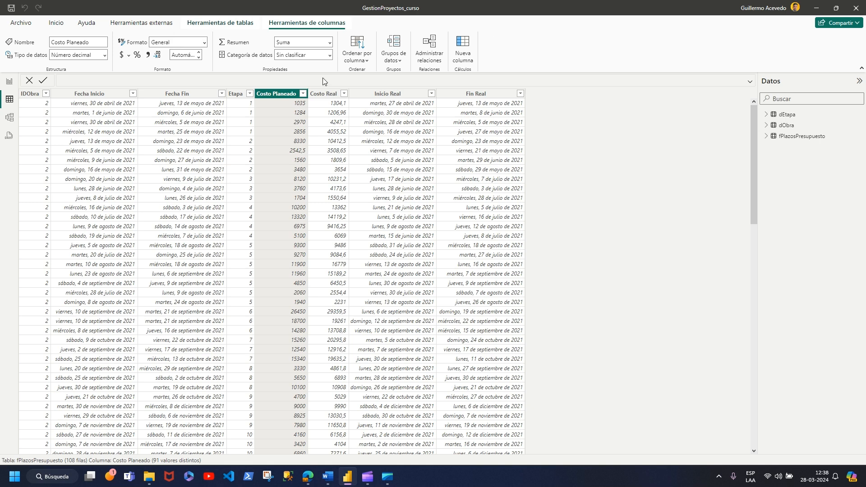
Step: Create a blank query in the Power Query editor containing only the value 1
{"action": "left_click", "coordinate": [57, 24]}
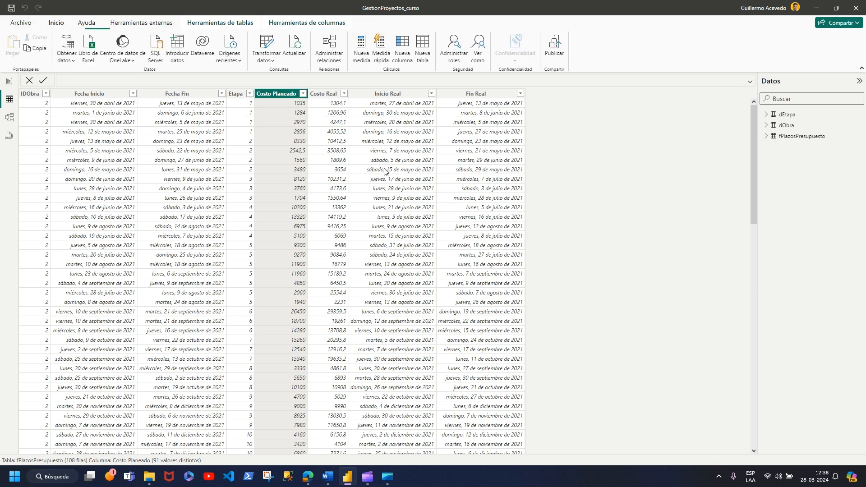
{"action": "left_click", "coordinate": [268, 44]}
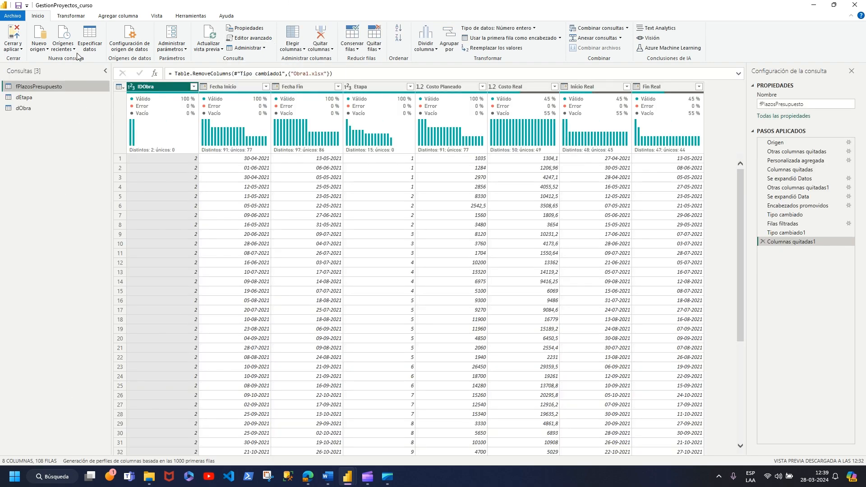
{"action": "right_click", "coordinate": [18, 122]}
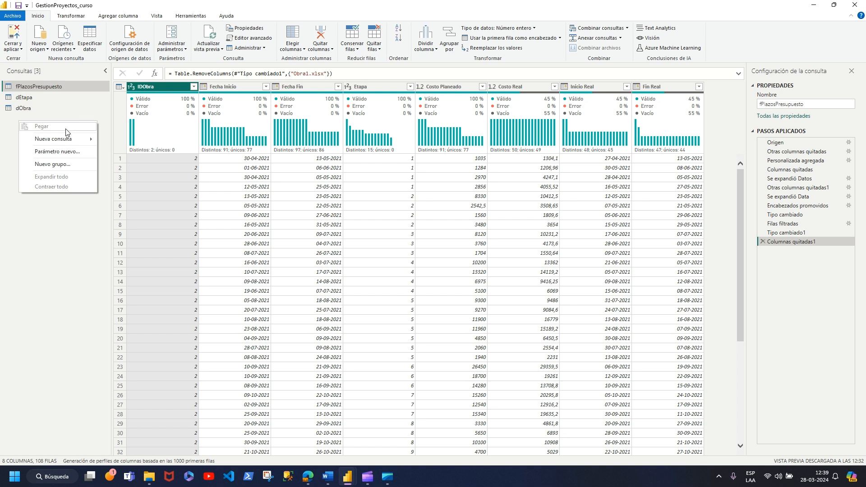
{"action": "mouse_move", "coordinate": [44, 140]}
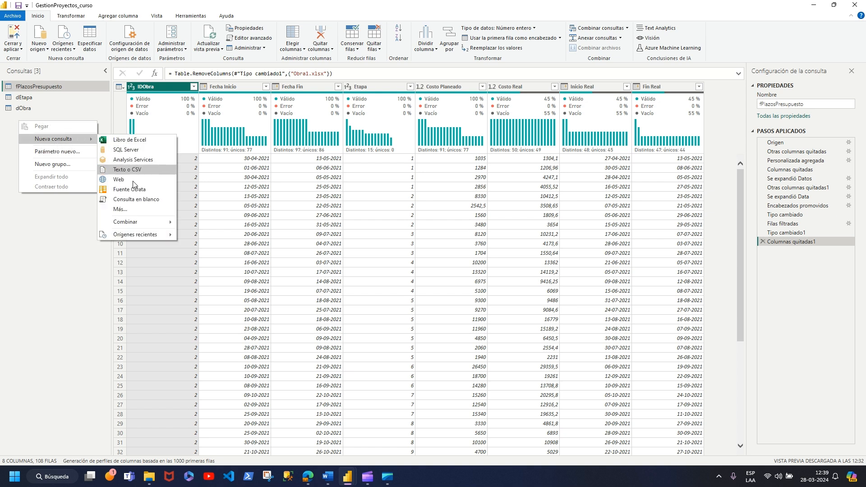
{"action": "left_click", "coordinate": [136, 199]}
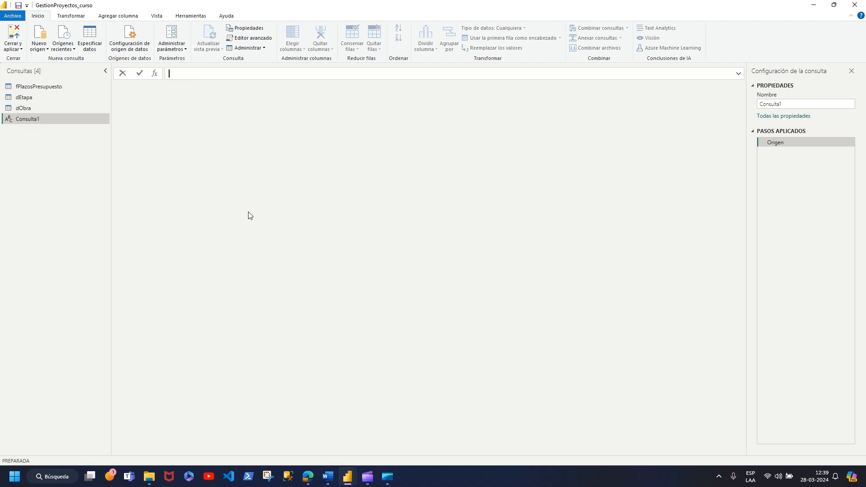
{"action": "key", "text": "Return"}
Step: Rename the new query as Medidas, and close the query editor applying the changes to the model
{"action": "right_click", "coordinate": [23, 119]}
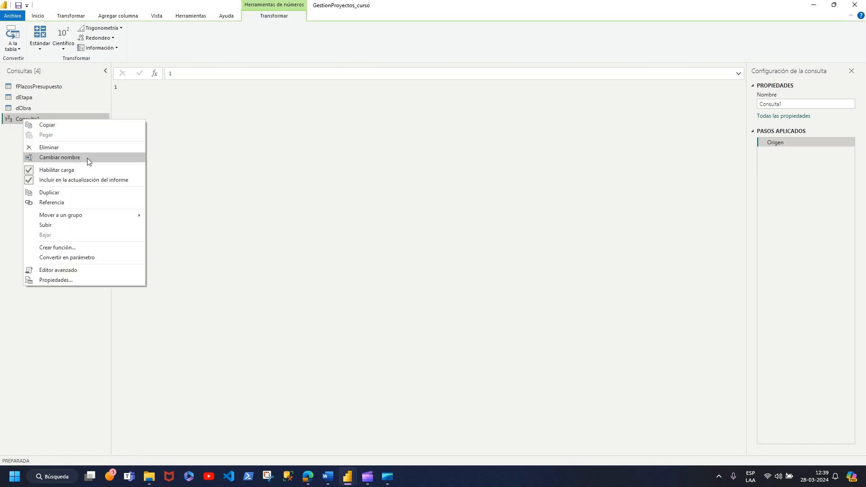
{"action": "left_click", "coordinate": [51, 158]}
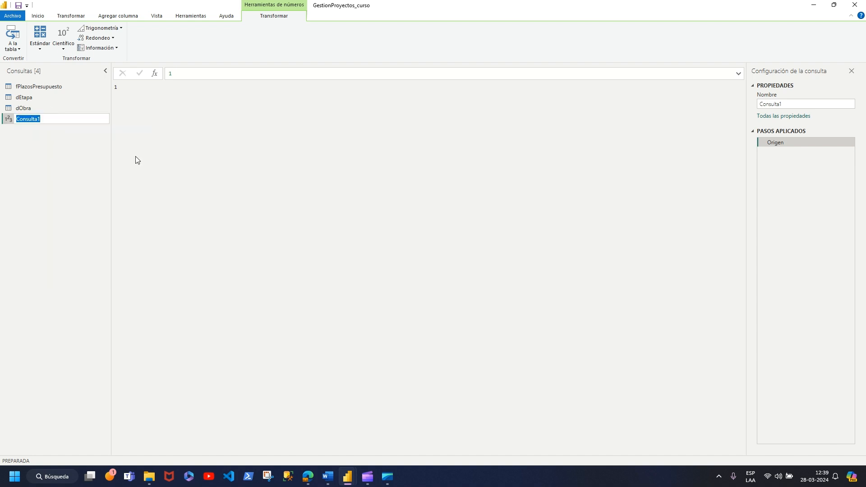
{"action": "type", "text": "Medidas"}
{"action": "key", "text": "Return"}
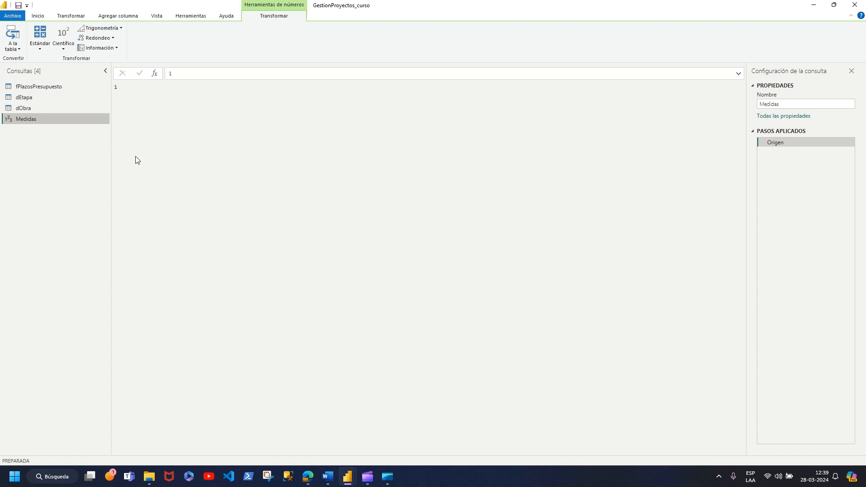
{"action": "left_click", "coordinate": [38, 17]}
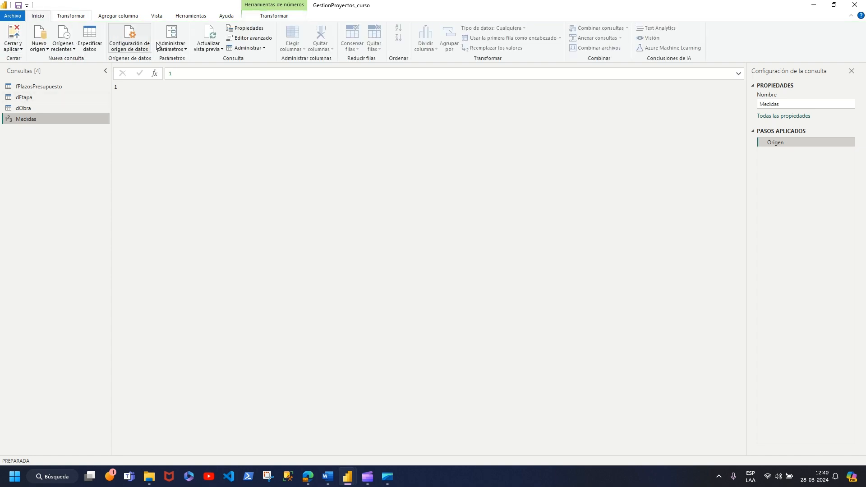
{"action": "left_click", "coordinate": [15, 33]}
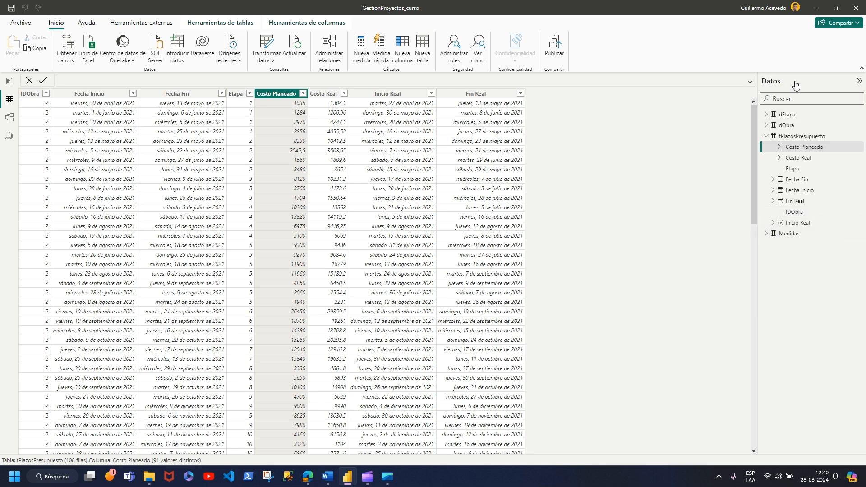
Step: Create a new measure in the Medidas table and name it Costo Total Presupuestado
{"action": "left_click", "coordinate": [765, 234]}
{"action": "left_click", "coordinate": [773, 234]}
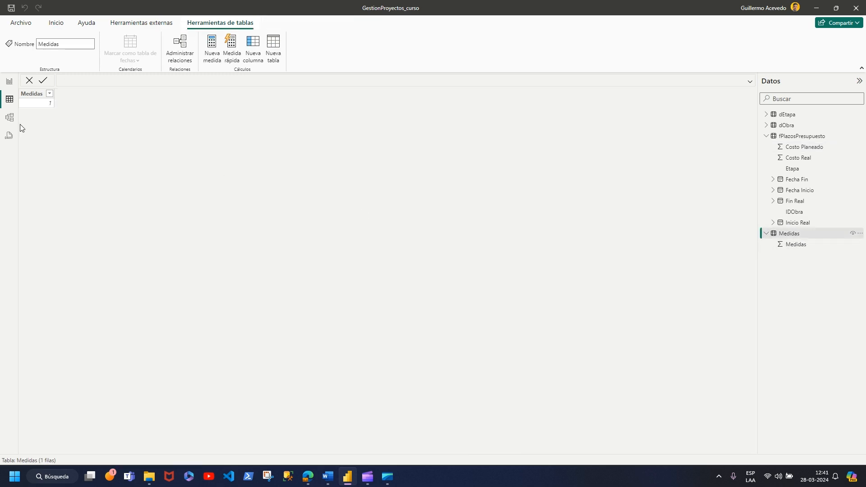
{"action": "left_click", "coordinate": [860, 234]}
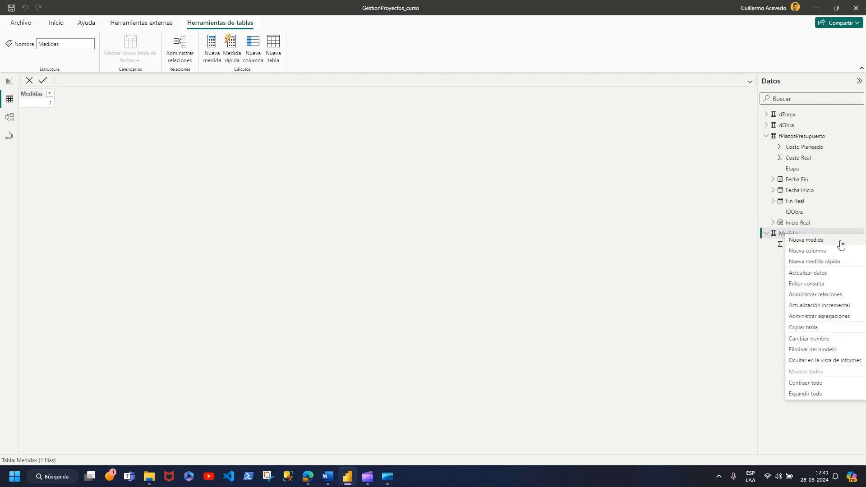
{"action": "left_click", "coordinate": [806, 244]}
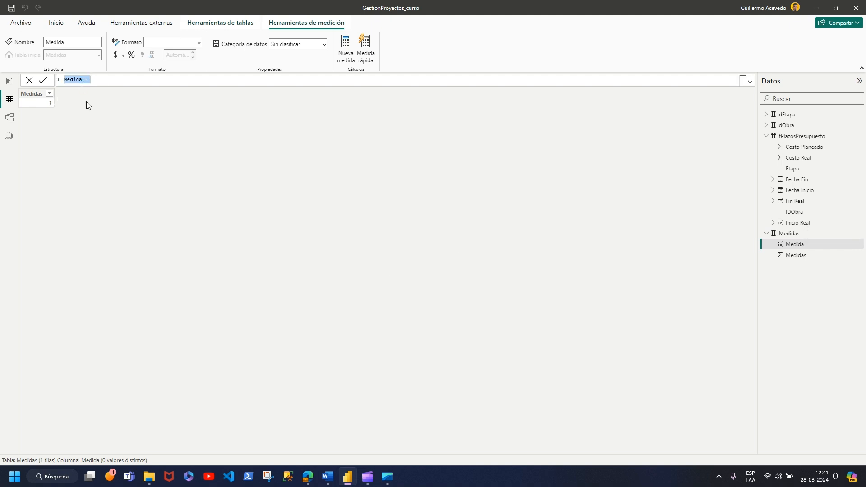
{"action": "left_click", "coordinate": [132, 81]}
{"action": "key", "text": "ctrl+a"}
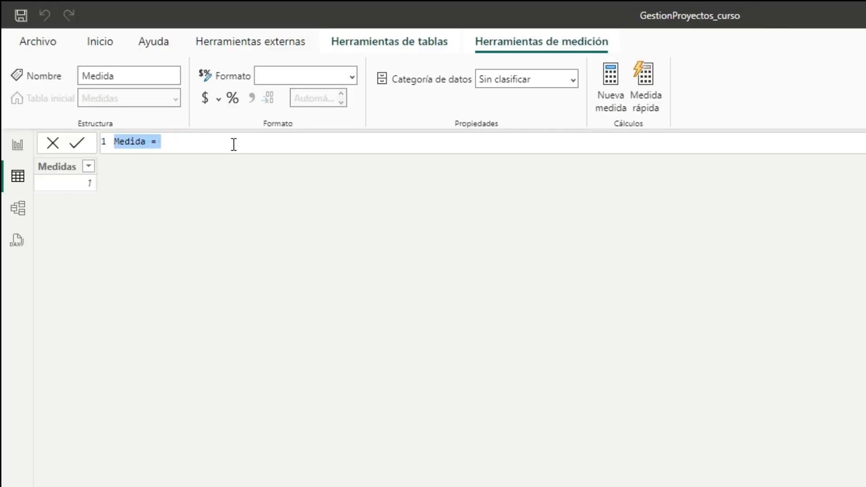
{"action": "type", "text": "Costo T"}
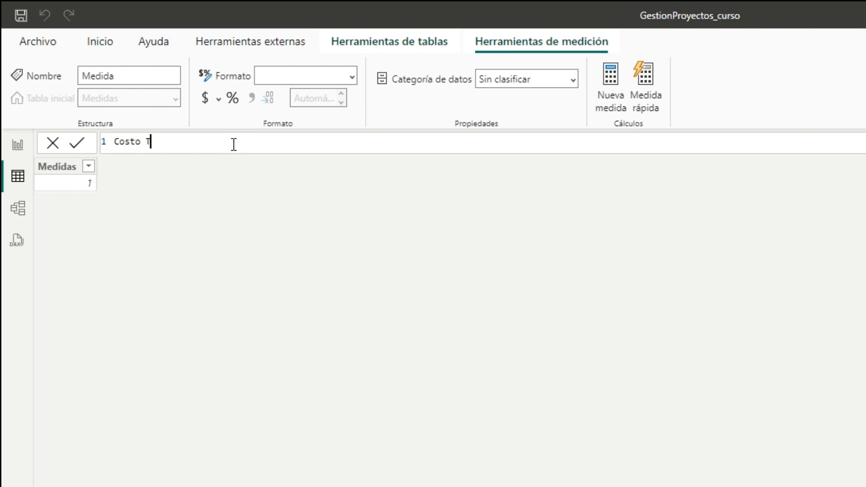
{"action": "type", "text": "otal Presupuestado ="}
Step: Define the measure as SUM(fPlazosPresupuesto[Costo Planeado]) and commit the formula
{"action": "type", "text": "sum"}
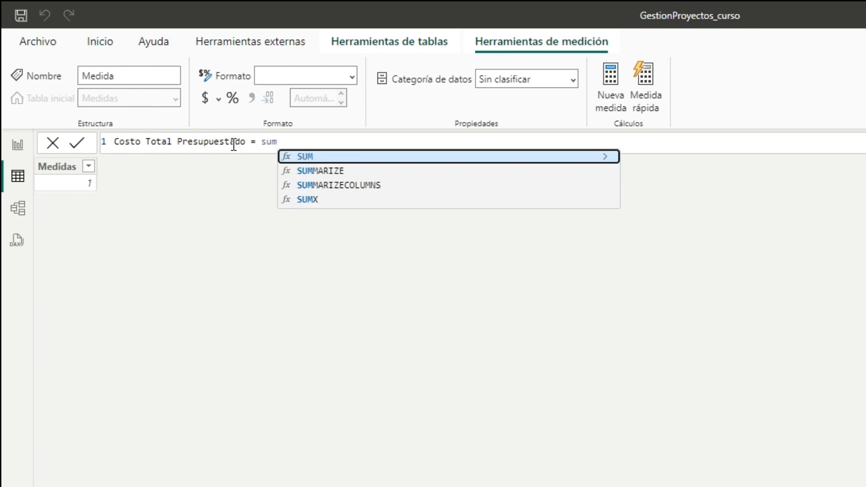
{"action": "key", "text": "Tab"}
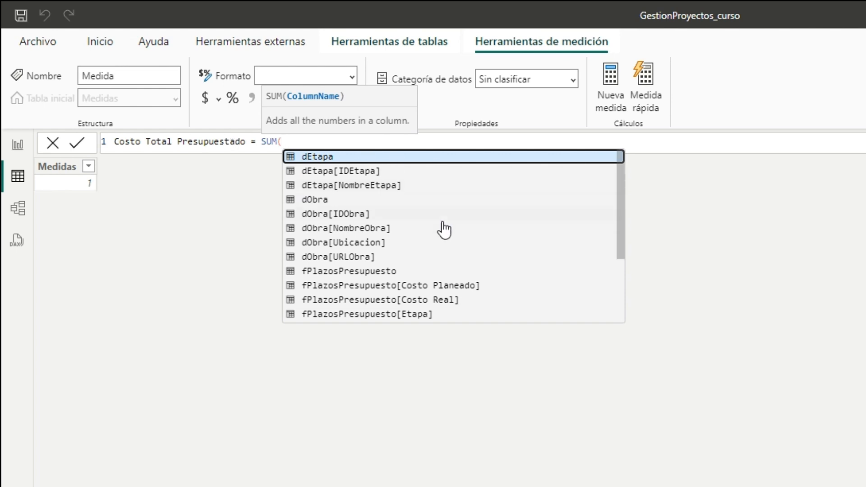
{"action": "scroll", "coordinate": [456, 230], "scroll_direction": "down", "scroll_amount": 1}
{"action": "scroll", "coordinate": [464, 239], "scroll_direction": "down", "scroll_amount": 1}
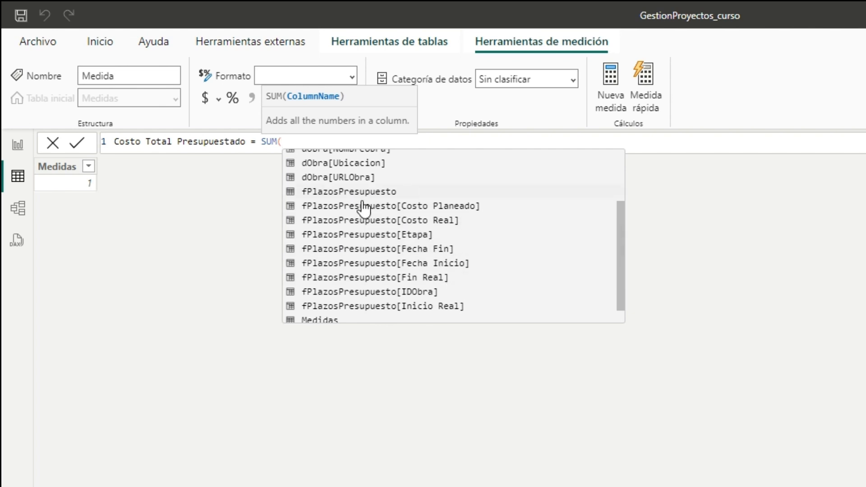
{"action": "left_click", "coordinate": [416, 209]}
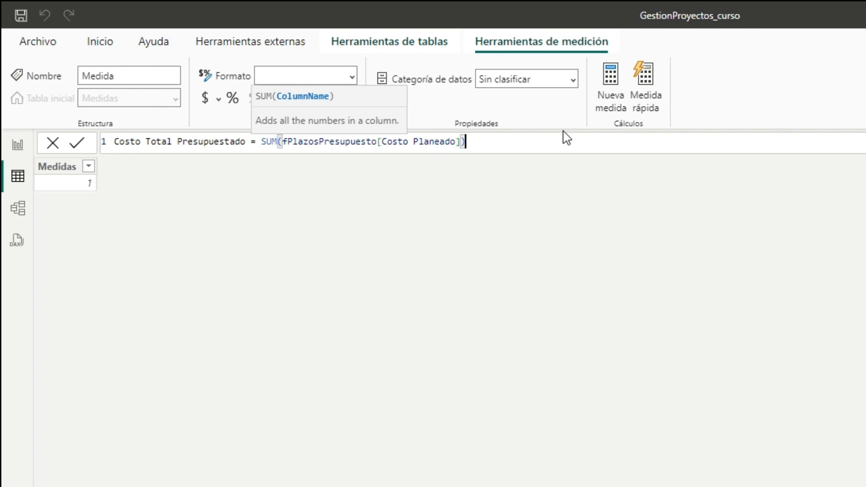
{"action": "type", "text": ")"}
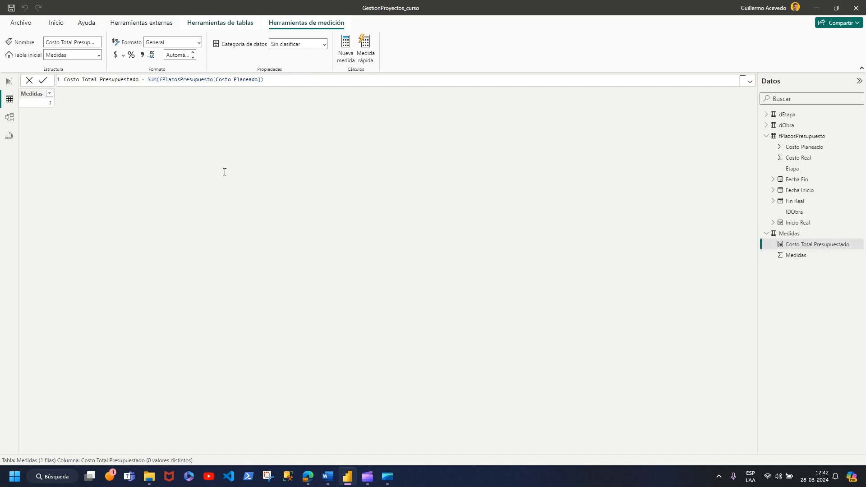
Step: Replace the table visual on the Página 1 report page with a widened card showing the Costo Total Presupuestado measure
{"action": "left_click", "coordinate": [9, 83]}
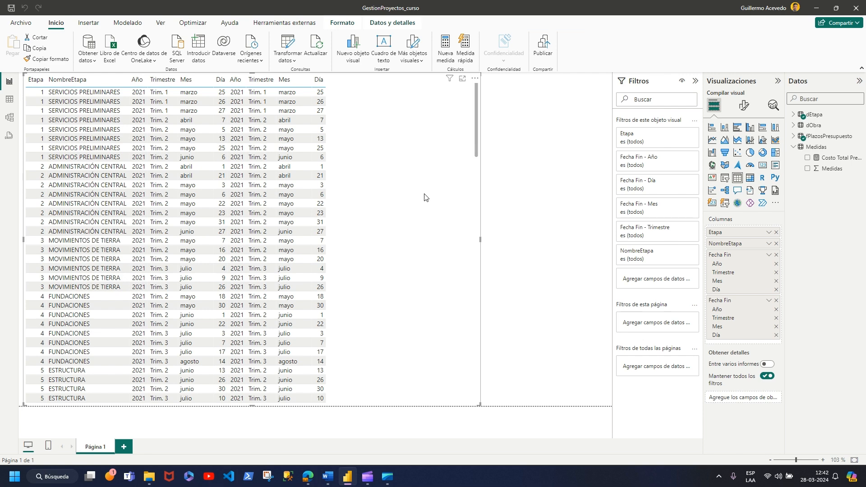
{"action": "key", "text": "Delete"}
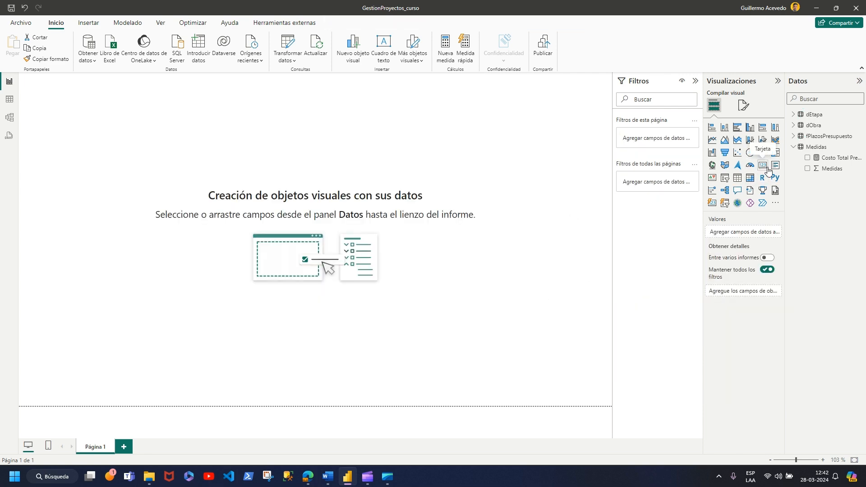
{"action": "left_click", "coordinate": [766, 171]}
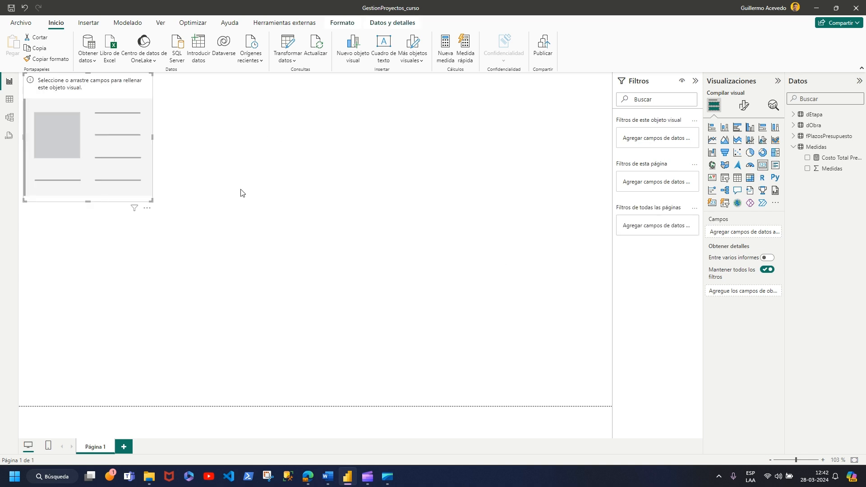
{"action": "left_click_drag", "start_coordinate": [153, 200], "coordinate": [273, 187]}
{"action": "left_click", "coordinate": [414, 280]}
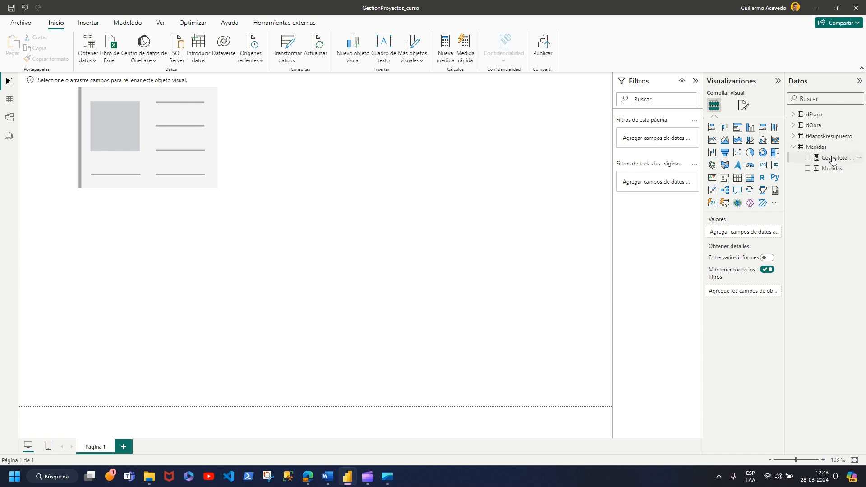
{"action": "left_click_drag", "start_coordinate": [834, 158], "coordinate": [135, 144]}
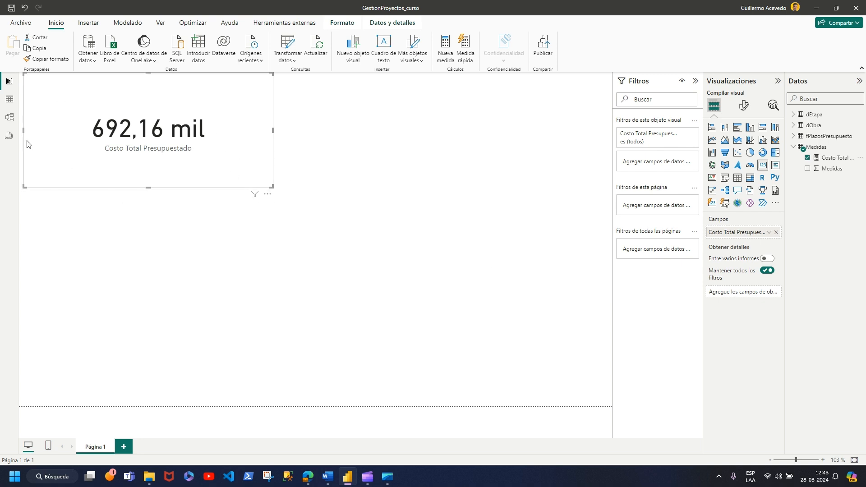
Step: Format the card's callout value to show the full number without abbreviated display units
{"action": "left_click", "coordinate": [738, 107]}
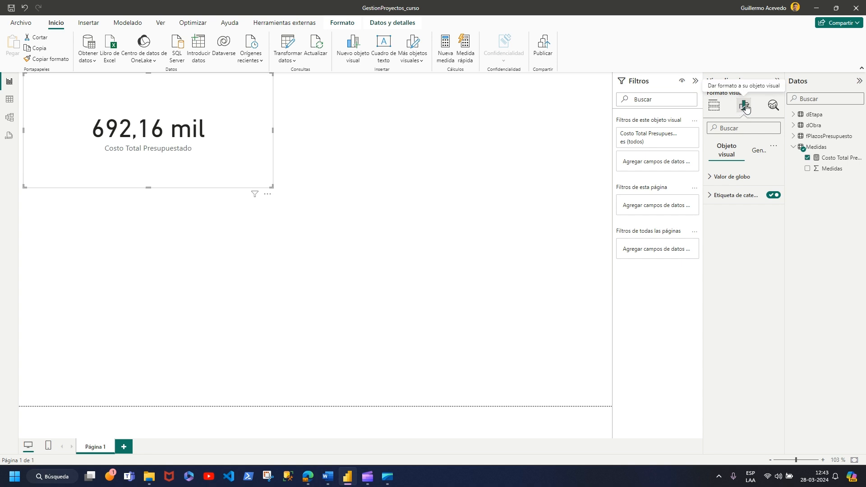
{"action": "left_click", "coordinate": [711, 178]}
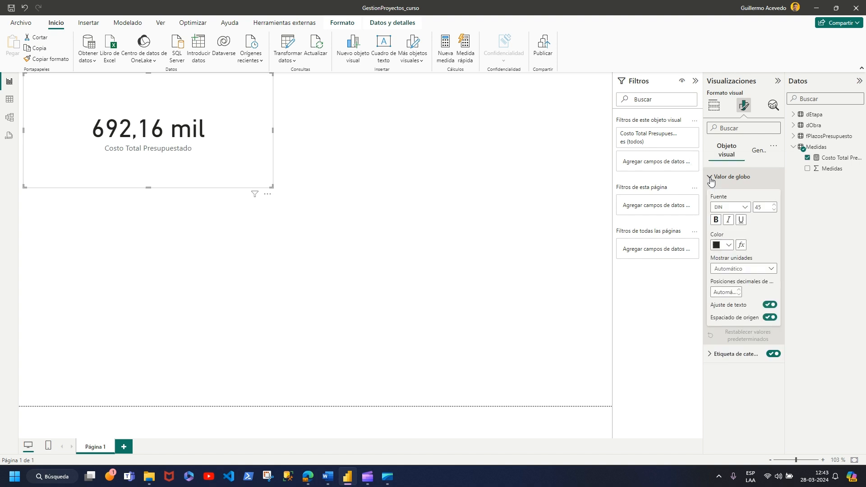
{"action": "left_click", "coordinate": [738, 270]}
{"action": "left_click", "coordinate": [729, 288]}
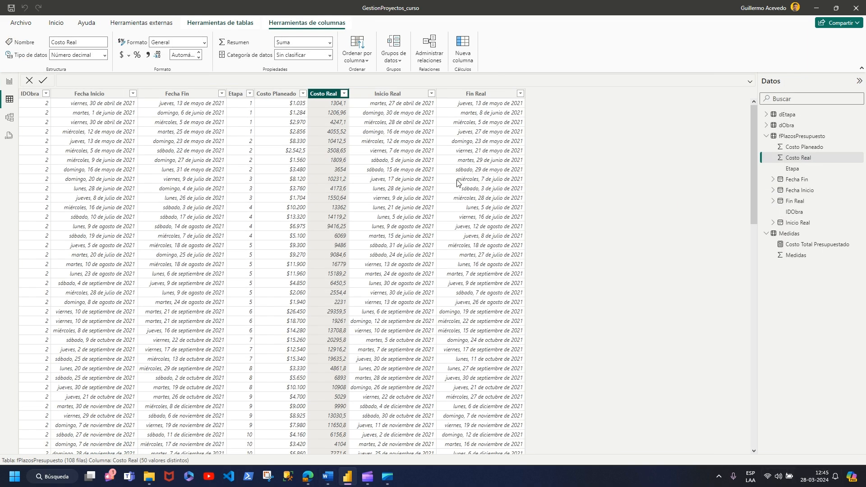
Step: Check the Costo Total Presupuestado card on the report page and return to the table data
{"action": "left_click", "coordinate": [9, 81]}
{"action": "left_click", "coordinate": [166, 143]}
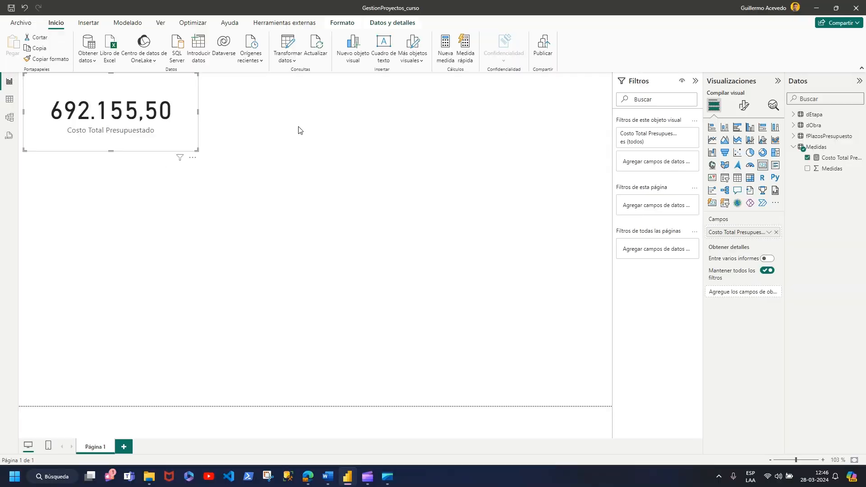
{"action": "left_click", "coordinate": [8, 100]}
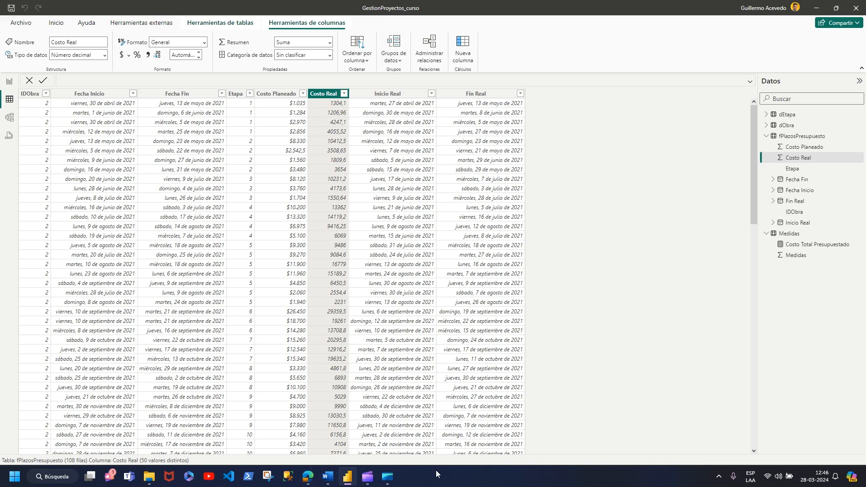
{"action": "mouse_move", "coordinate": [365, 478]}
{"action": "left_click", "coordinate": [369, 423]}
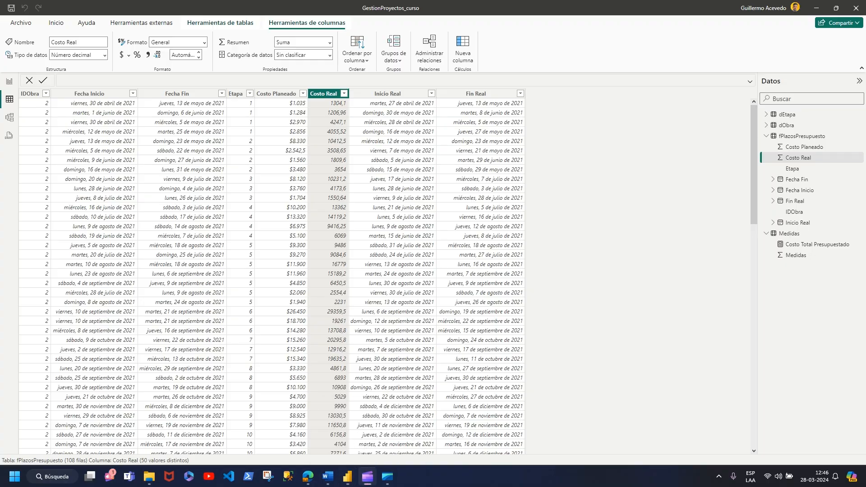